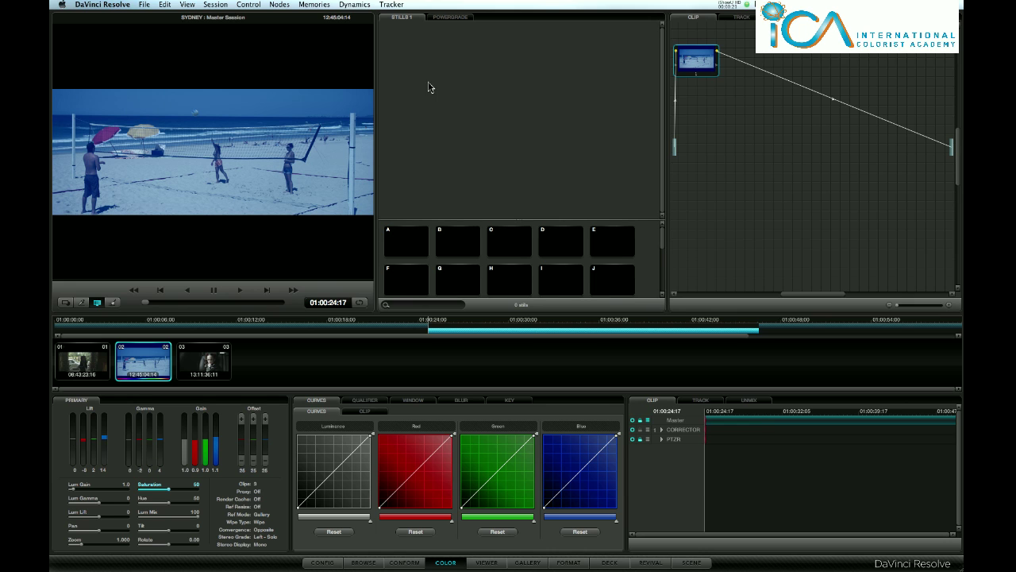
Open the Color page's View menu to reach the Grab Still command.
{"action": "left_click", "coordinate": [189, 5]}
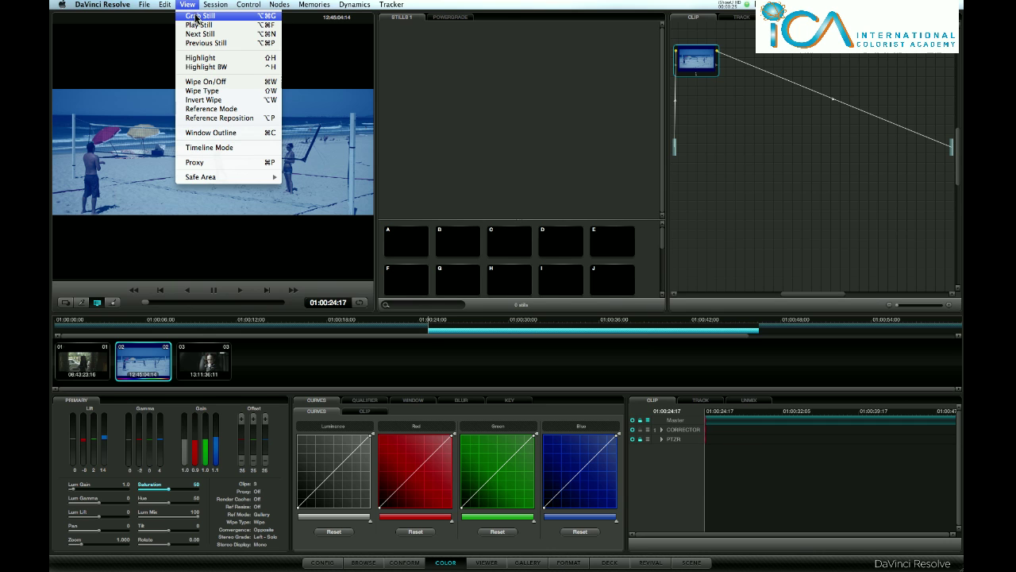
Grab blue, green and black-and-white beach stills 2.1, 2.2 and 2.3 into the gallery.
{"action": "left_click", "coordinate": [197, 16]}
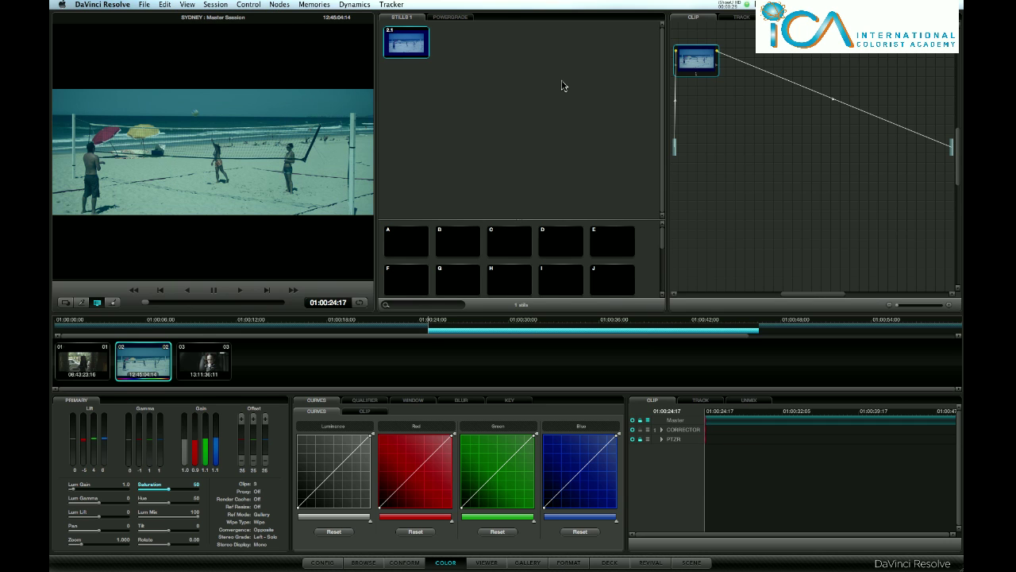
{"action": "key", "text": "ctrl+alt+g"}
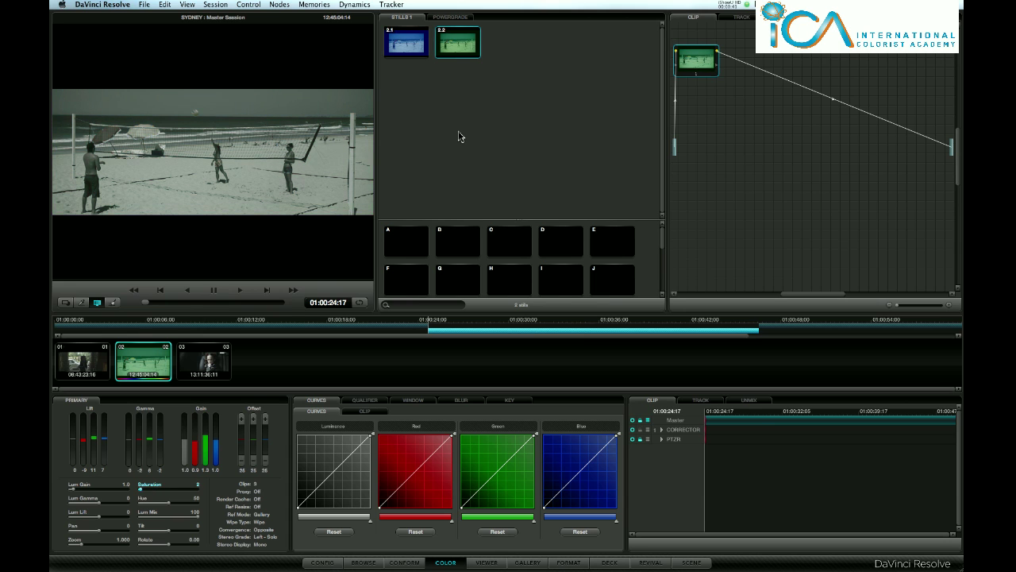
{"action": "key", "text": "super+alt+g"}
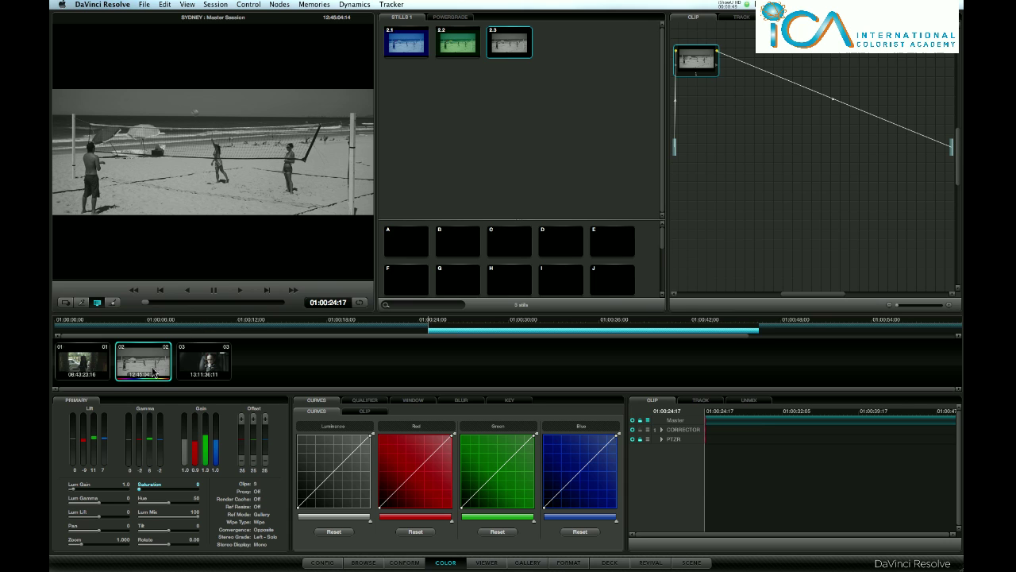
{"action": "right_click", "coordinate": [418, 84]}
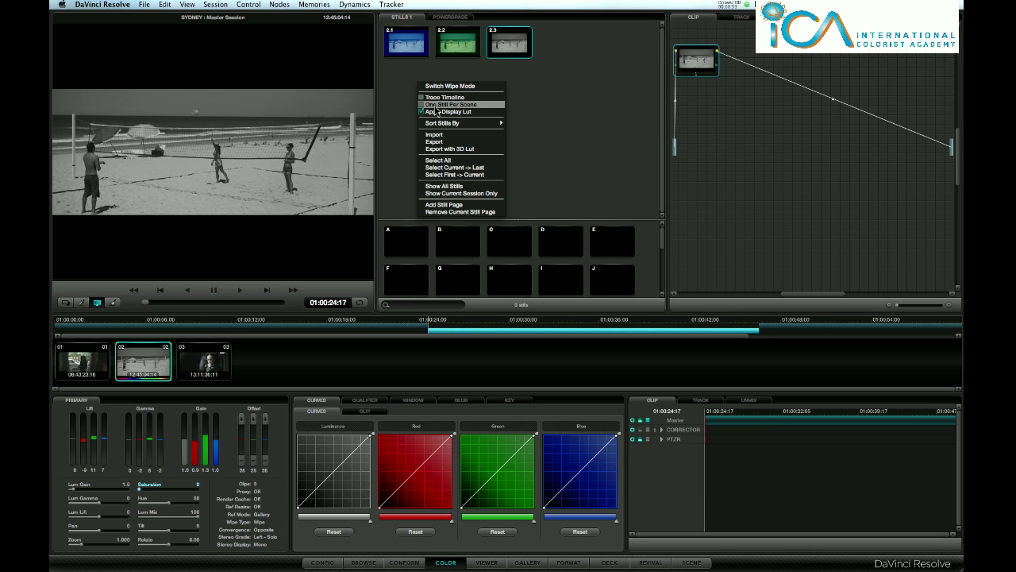
Enable One Still Per Scene and regrab the green beach grade, leaving only still 2.1.
{"action": "left_click", "coordinate": [435, 106]}
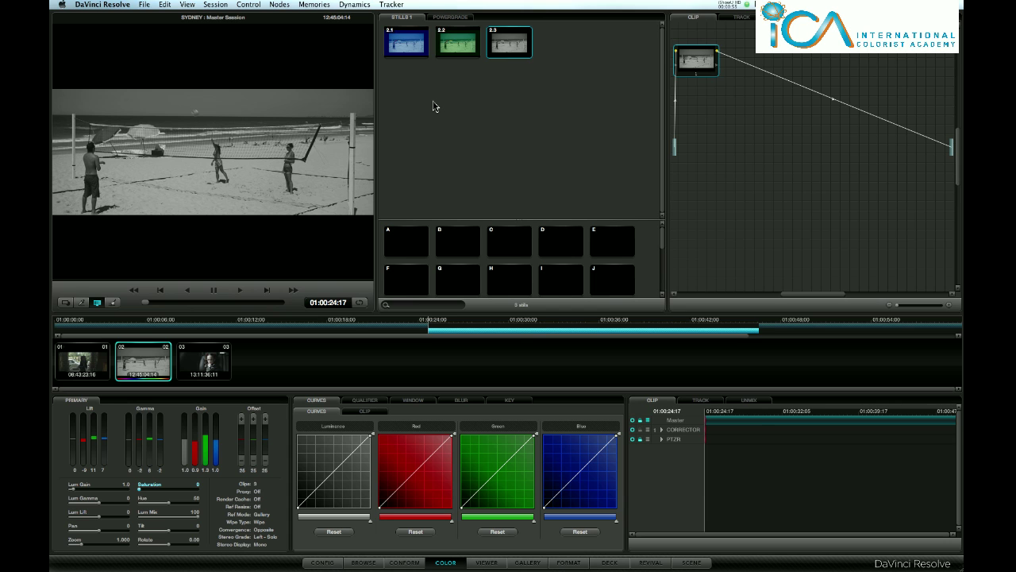
{"action": "key", "text": "super+z"}
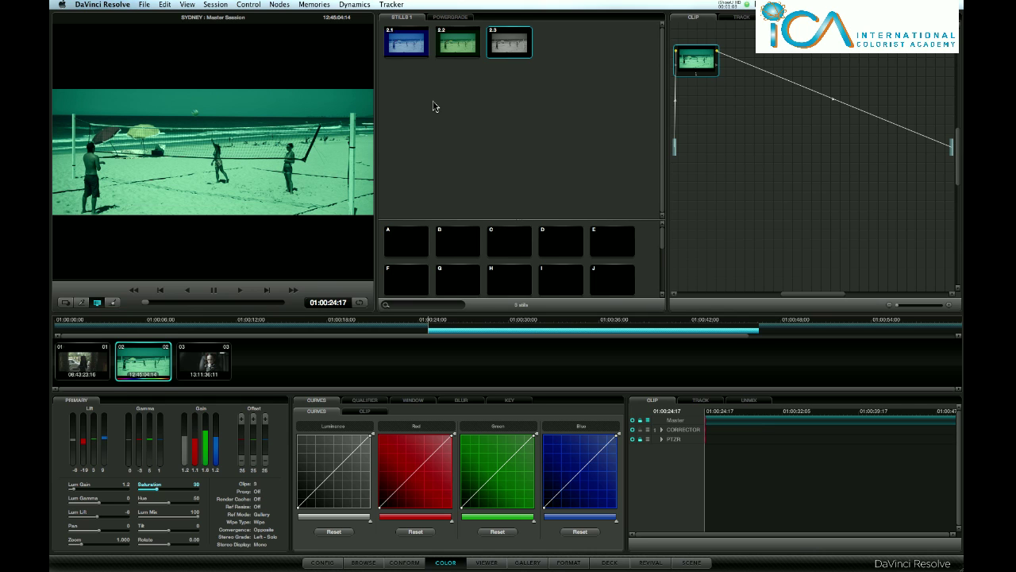
{"action": "key", "text": "Delete"}
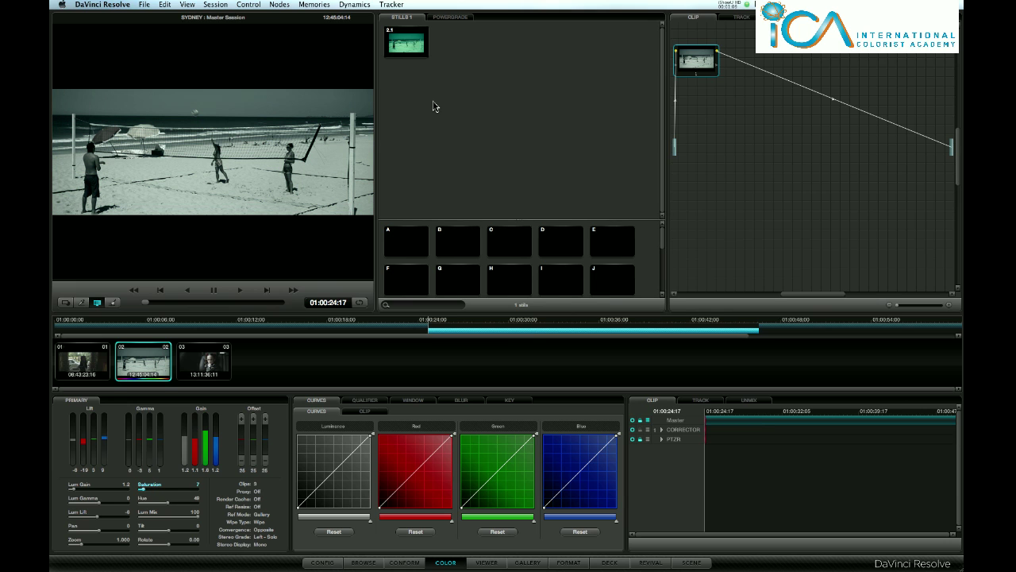
{"action": "key", "text": "super+a"}
Check clip 03 and beach clip 02 in the viewer, then open the Gallery.
{"action": "left_click", "coordinate": [207, 363]}
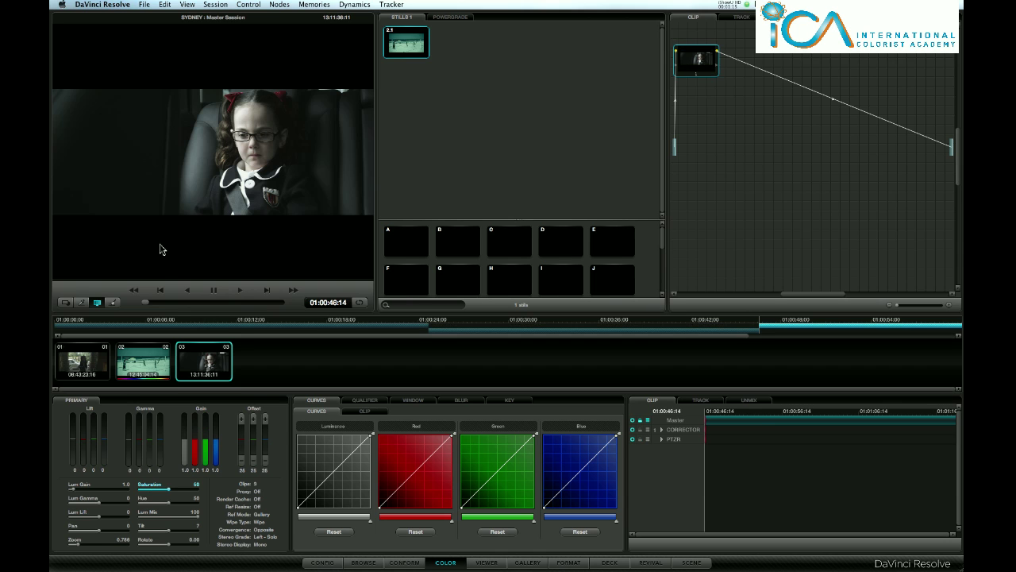
{"action": "left_click", "coordinate": [156, 375]}
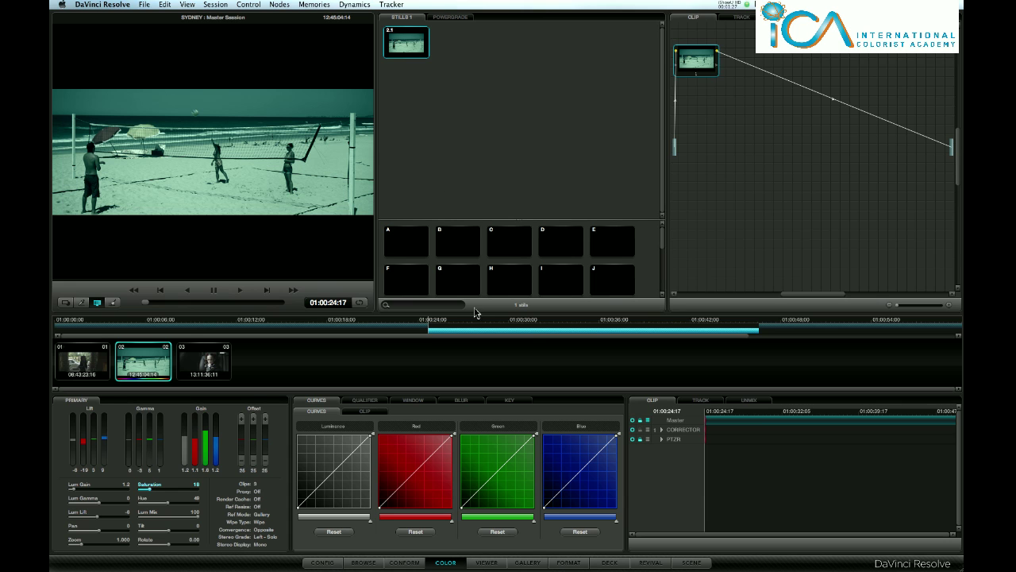
{"action": "left_click", "coordinate": [527, 562]}
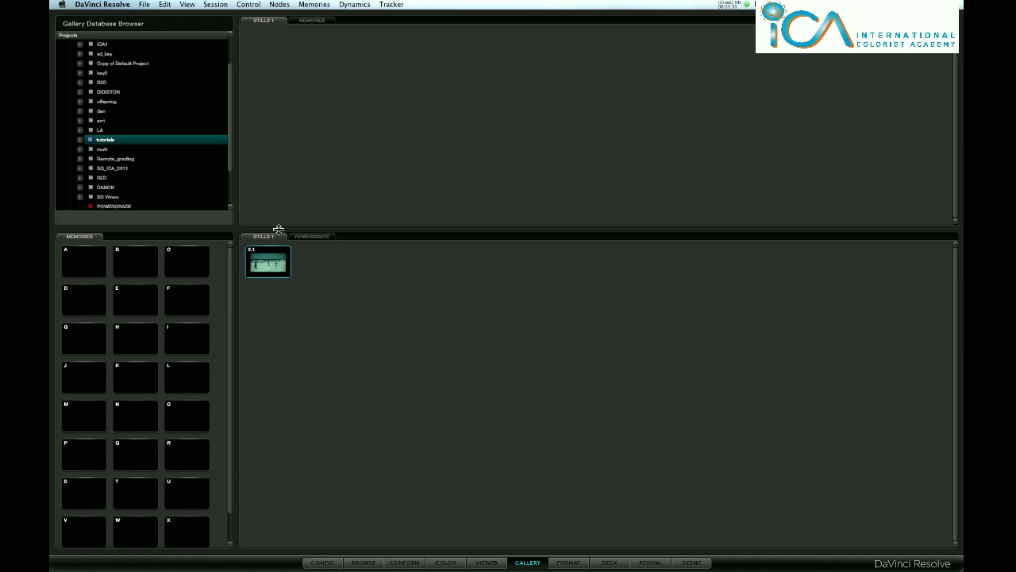
Add a Stills 2 page holding the CANON project's beach and portrait stills.
{"action": "right_click", "coordinate": [357, 291]}
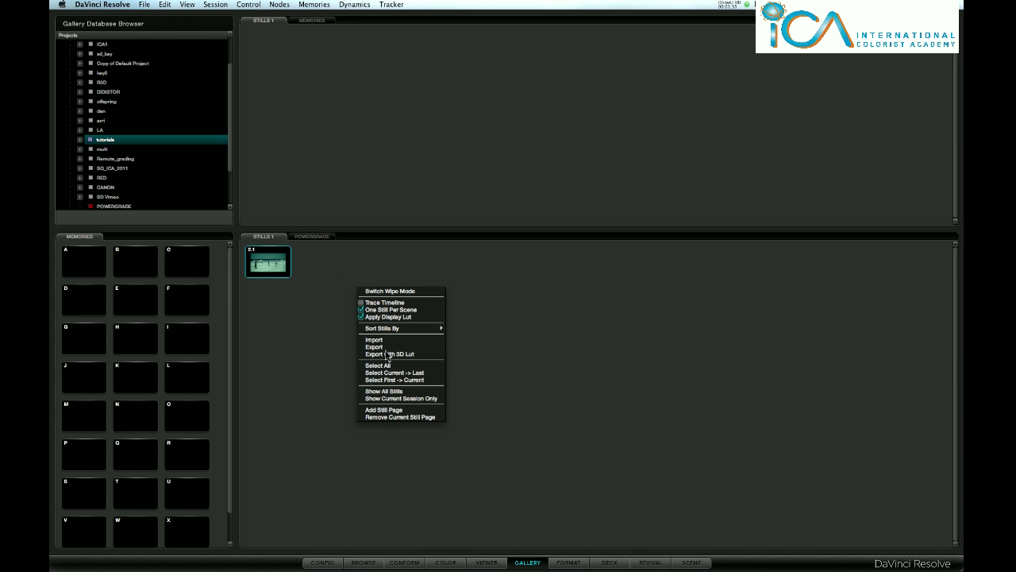
{"action": "left_click", "coordinate": [394, 410]}
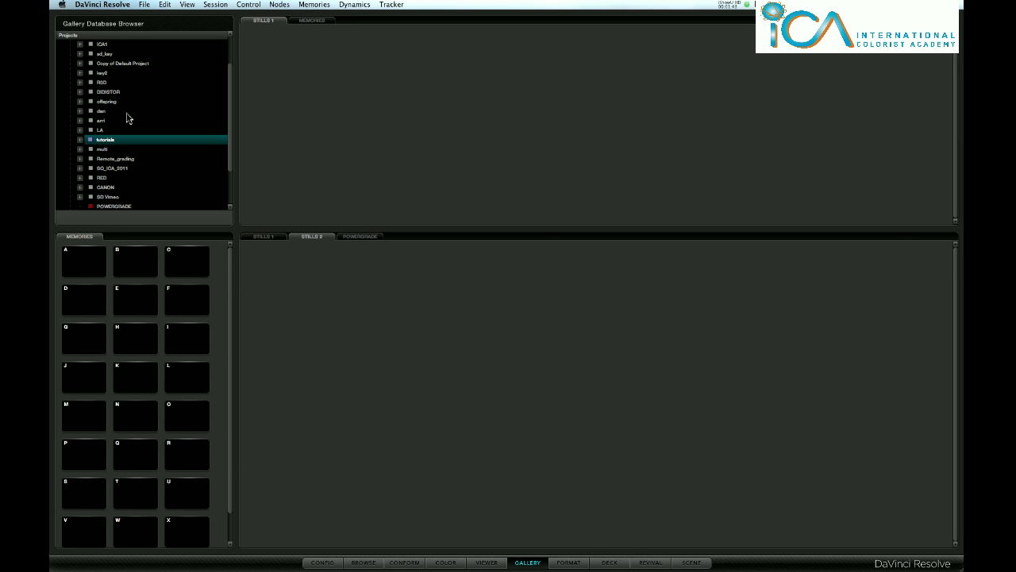
{"action": "scroll", "coordinate": [124, 121], "scroll_direction": "down", "scroll_amount": 1}
{"action": "scroll", "coordinate": [124, 121], "scroll_direction": "down", "scroll_amount": 2}
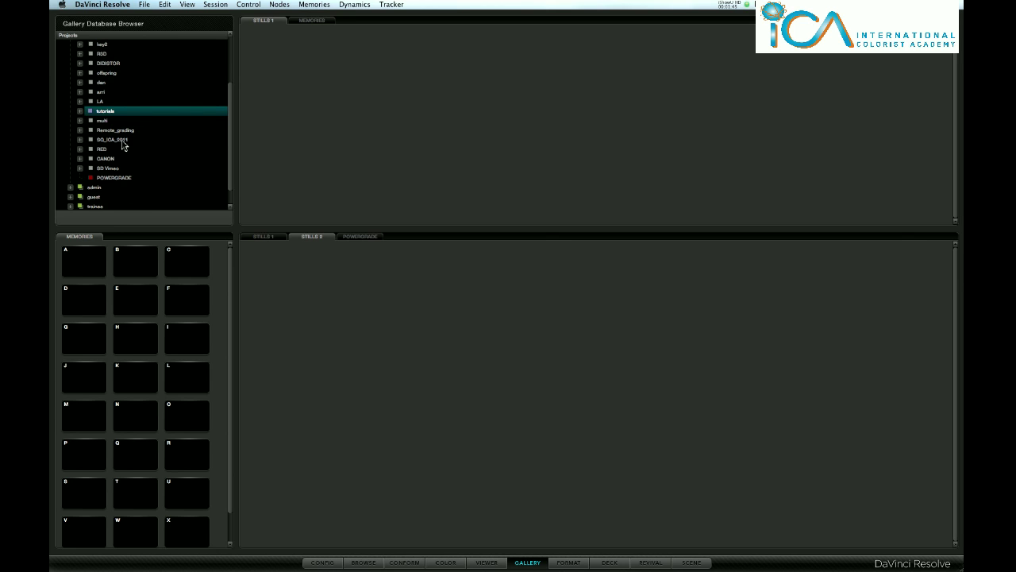
{"action": "left_click", "coordinate": [105, 158]}
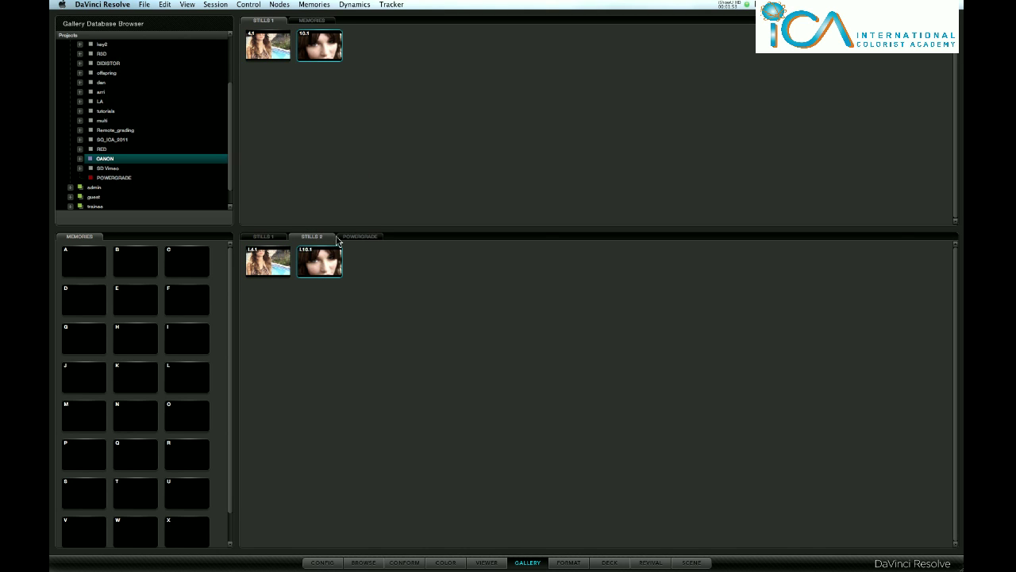
{"action": "left_click", "coordinate": [268, 237]}
{"action": "left_click", "coordinate": [310, 237]}
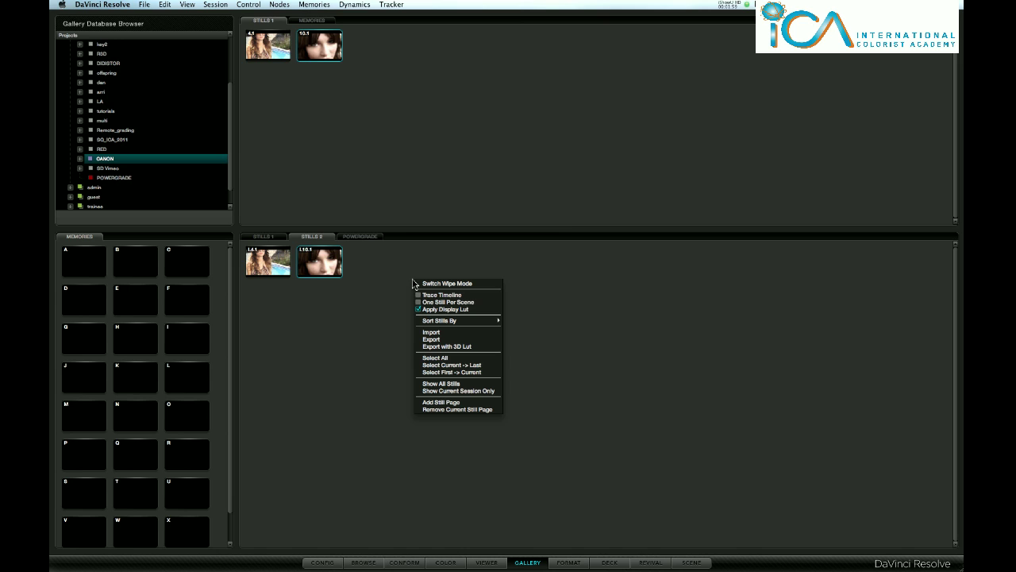
{"action": "left_click", "coordinate": [449, 332]}
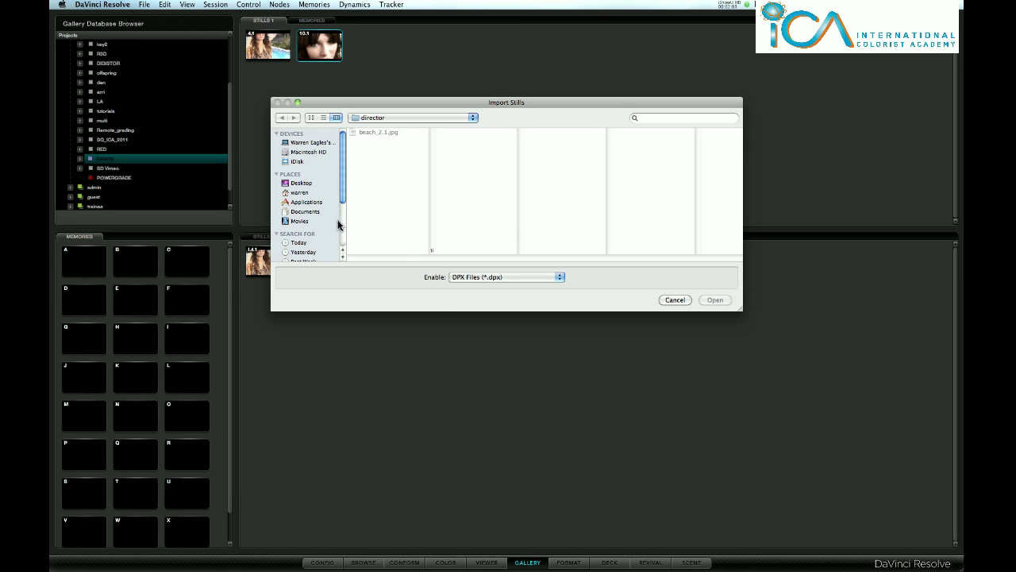
Import beach_2.jpg from the Desktop director folder as JPEG Files into Stills 2.
{"action": "left_click", "coordinate": [308, 184]}
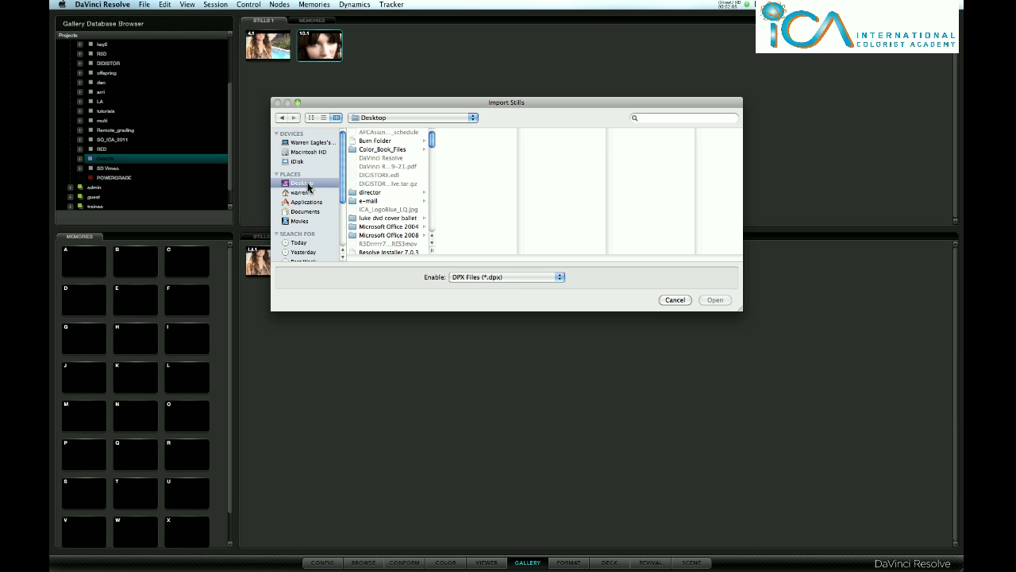
{"action": "left_click", "coordinate": [376, 194]}
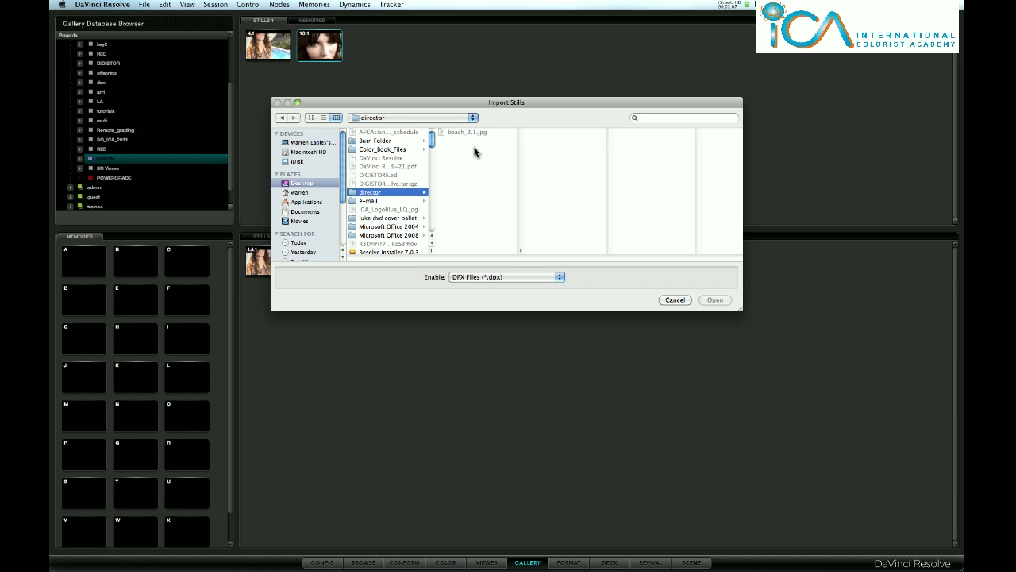
{"action": "left_click", "coordinate": [560, 279]}
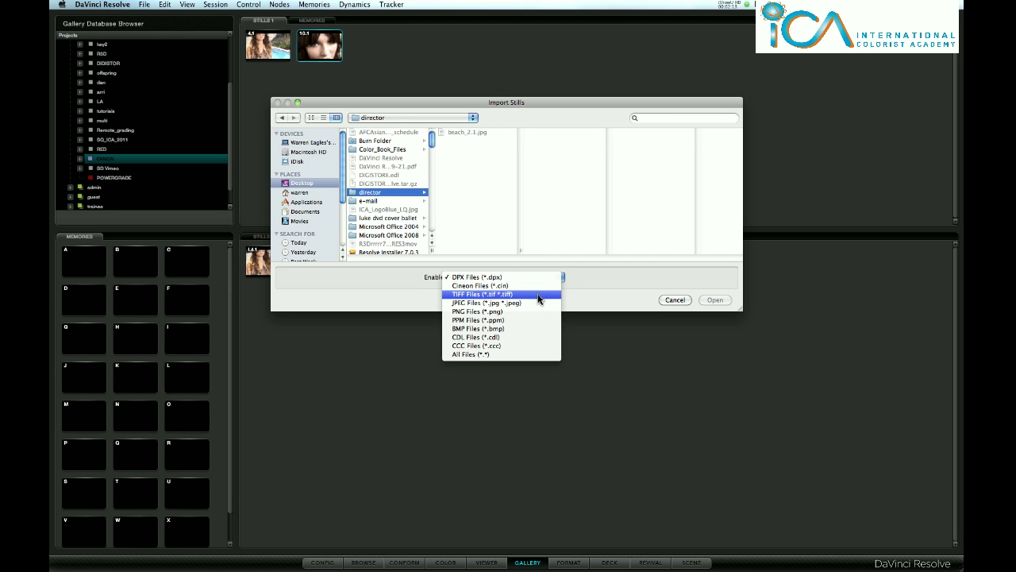
{"action": "left_click", "coordinate": [539, 303]}
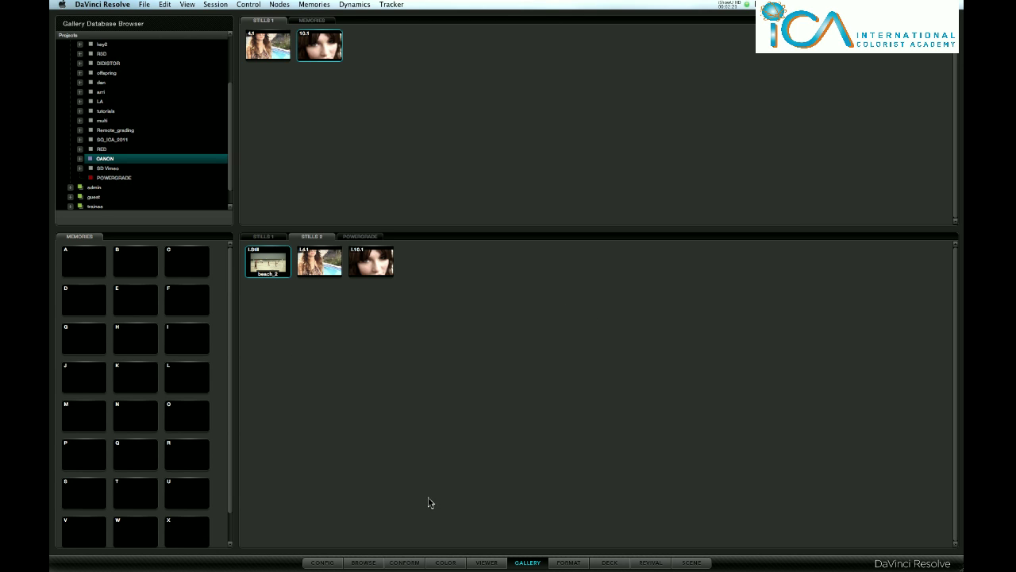
{"action": "left_click", "coordinate": [444, 562]}
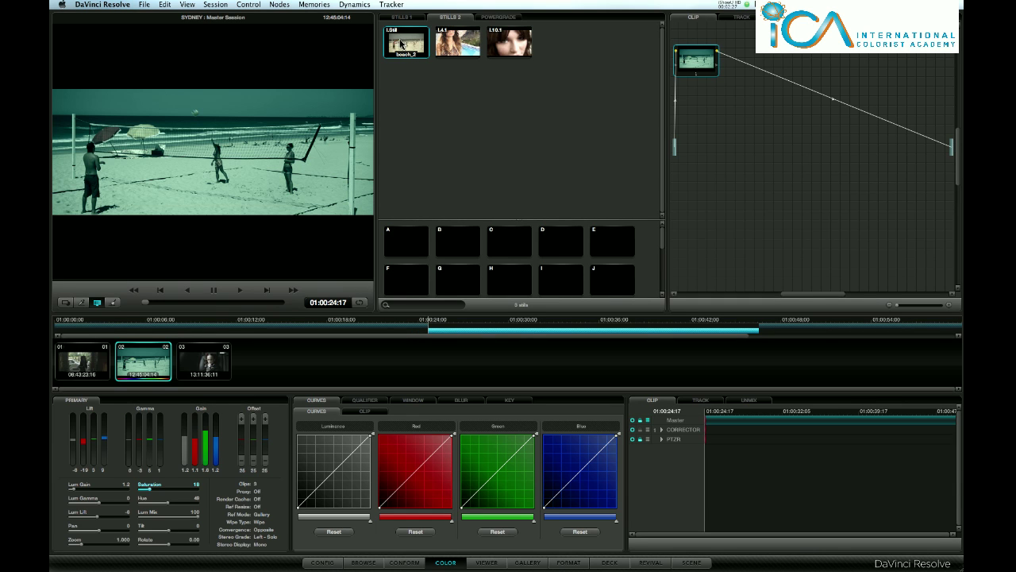
Add a correction from the beach_2 still and review the clip full screen.
{"action": "right_click", "coordinate": [403, 43]}
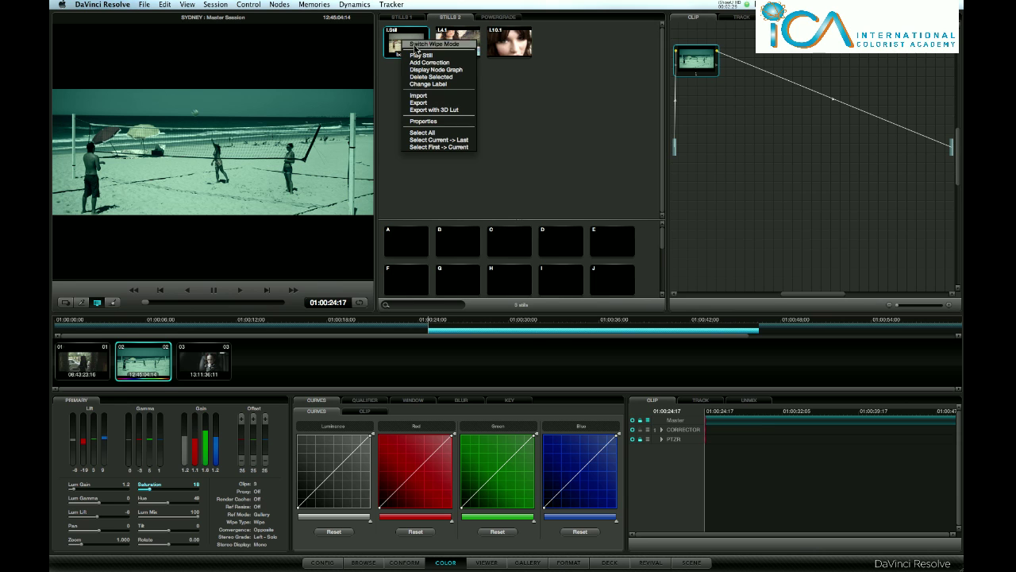
{"action": "left_click", "coordinate": [427, 61]}
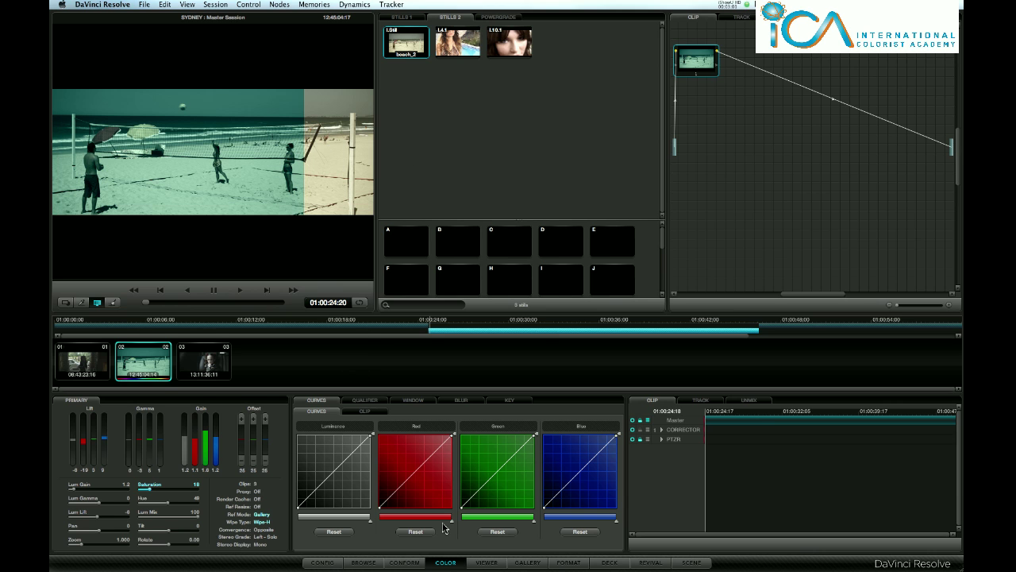
{"action": "left_click", "coordinate": [482, 563]}
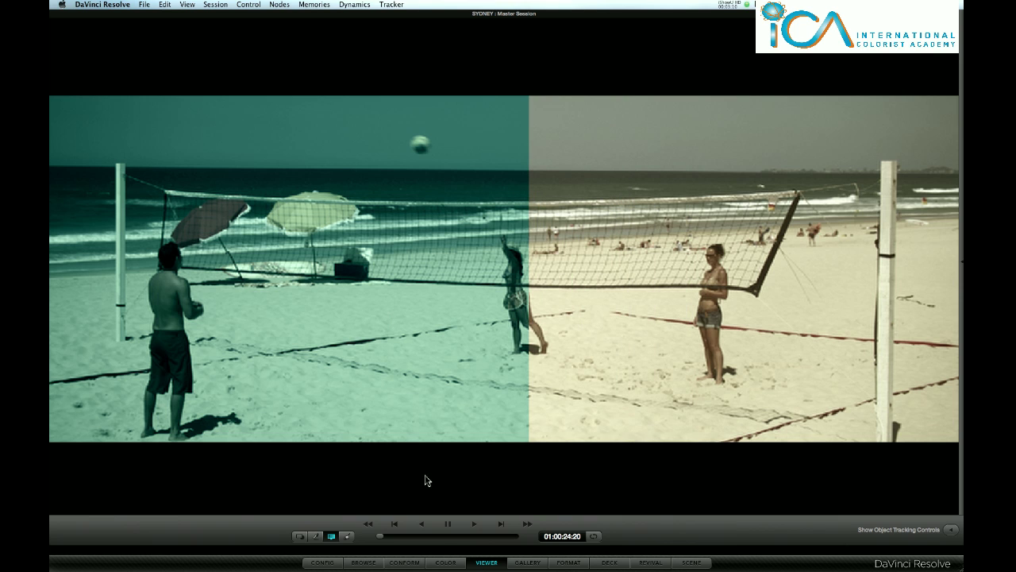
{"action": "left_click", "coordinate": [446, 562]}
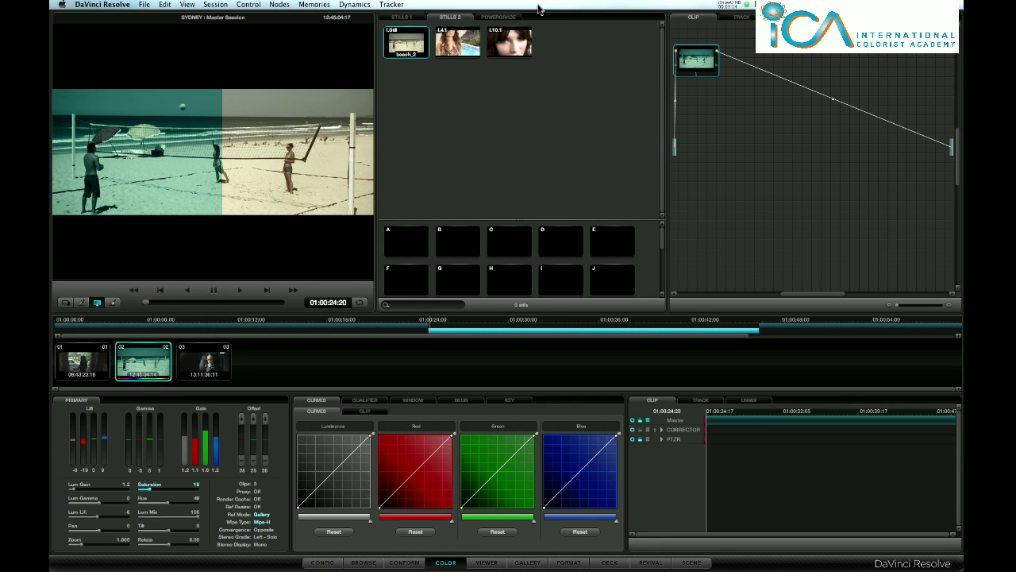
Wipe against pool still L4.1, turn the wipe off, and apply its natural grade.
{"action": "left_click", "coordinate": [470, 46]}
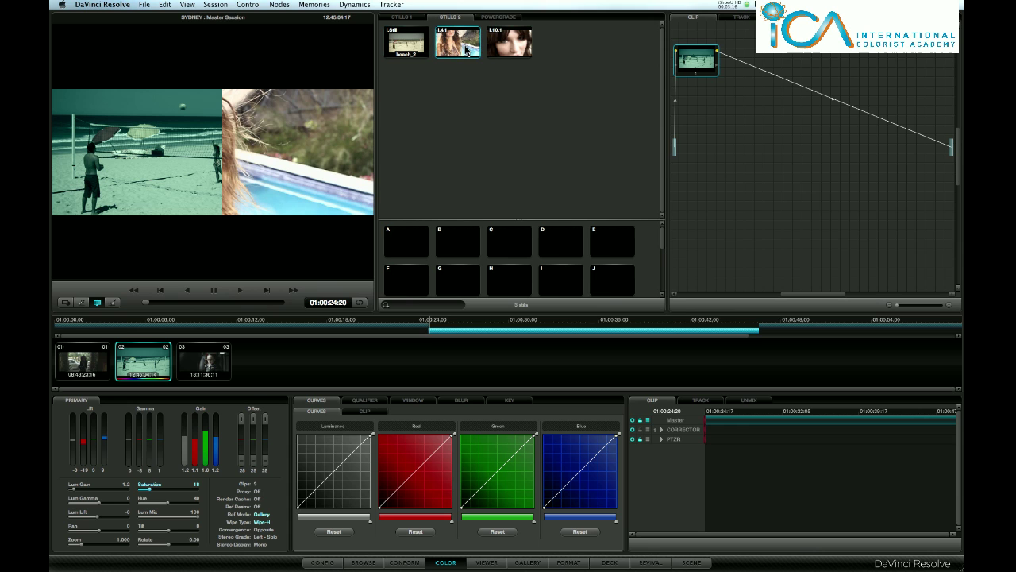
{"action": "key", "text": "super+w"}
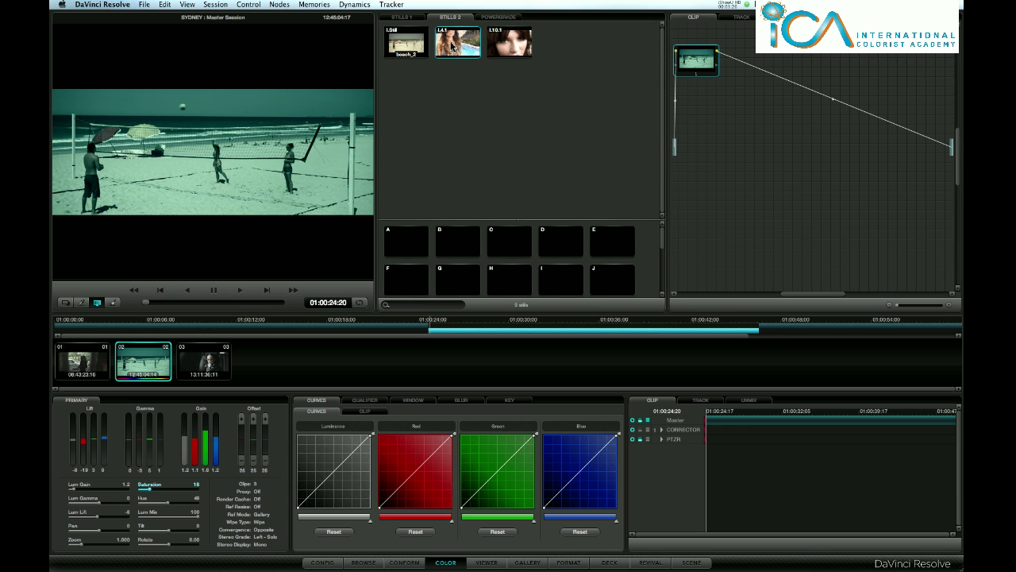
{"action": "double_click", "coordinate": [454, 44]}
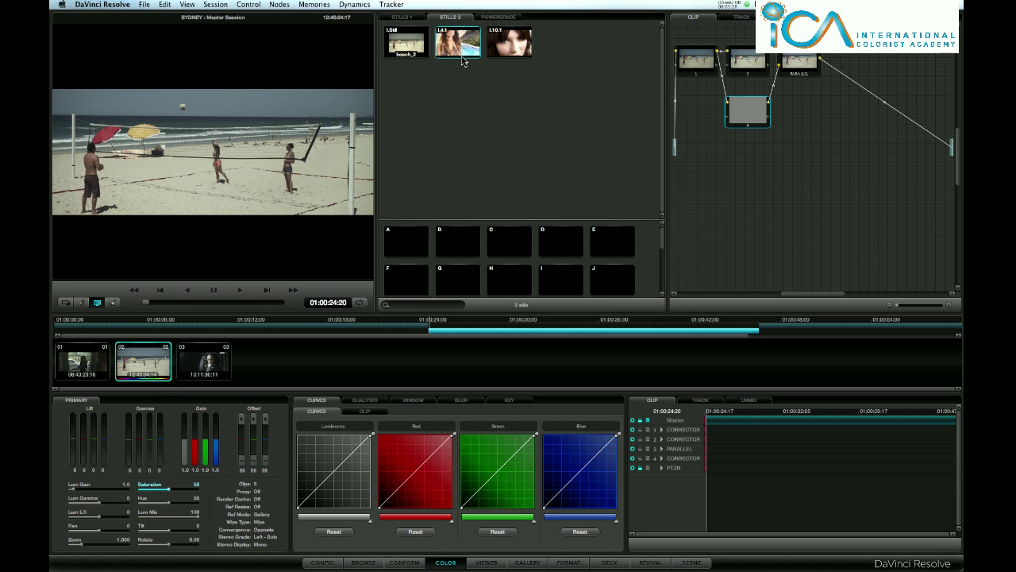
Copy the L10.1 still's node from its node graph into the beach clip's tree.
{"action": "left_click", "coordinate": [510, 48]}
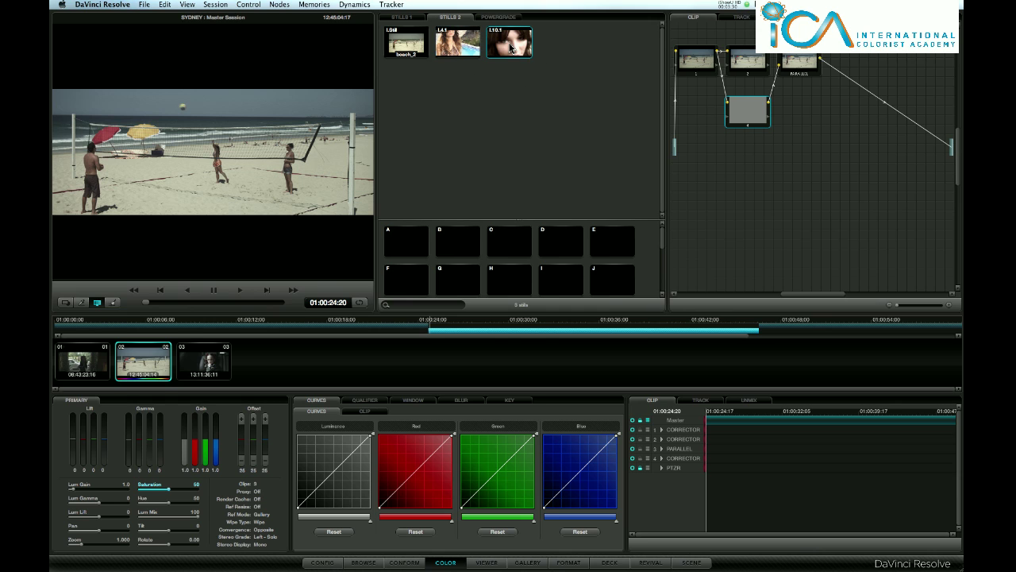
{"action": "right_click", "coordinate": [512, 48]}
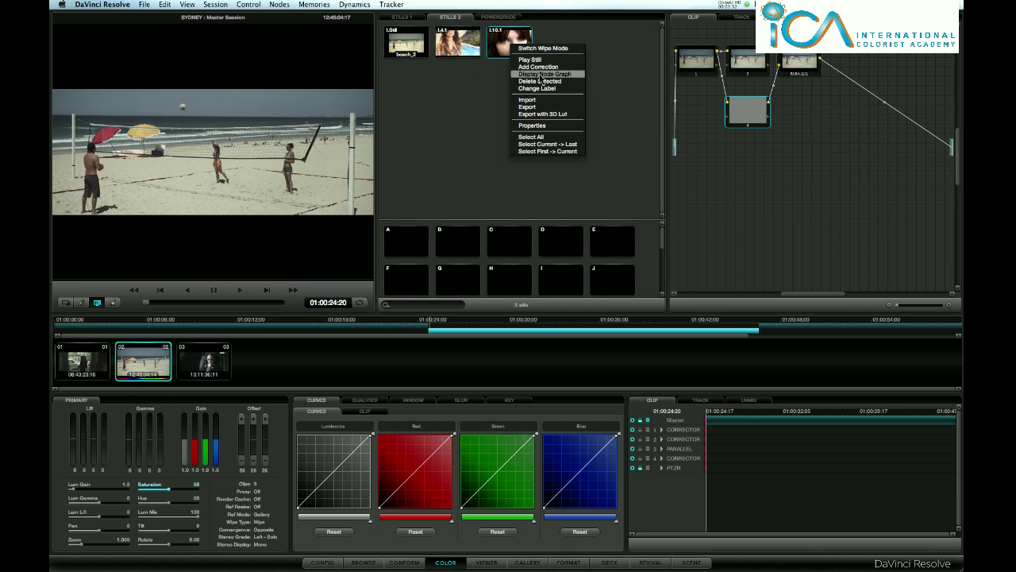
{"action": "left_click", "coordinate": [543, 75]}
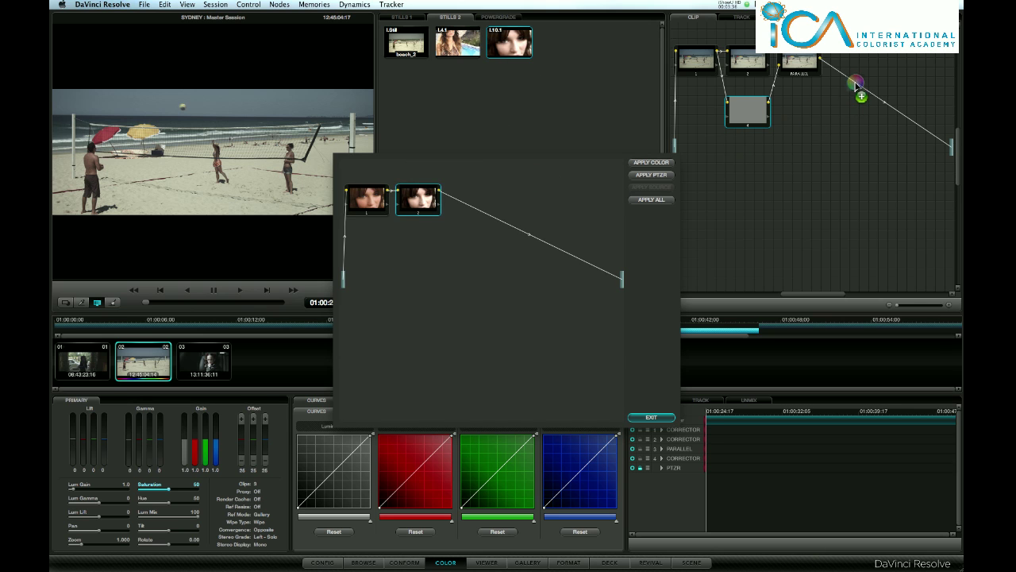
{"action": "key", "text": "alt+s"}
{"action": "left_click_drag", "start_coordinate": [854, 82], "coordinate": [854, 83]}
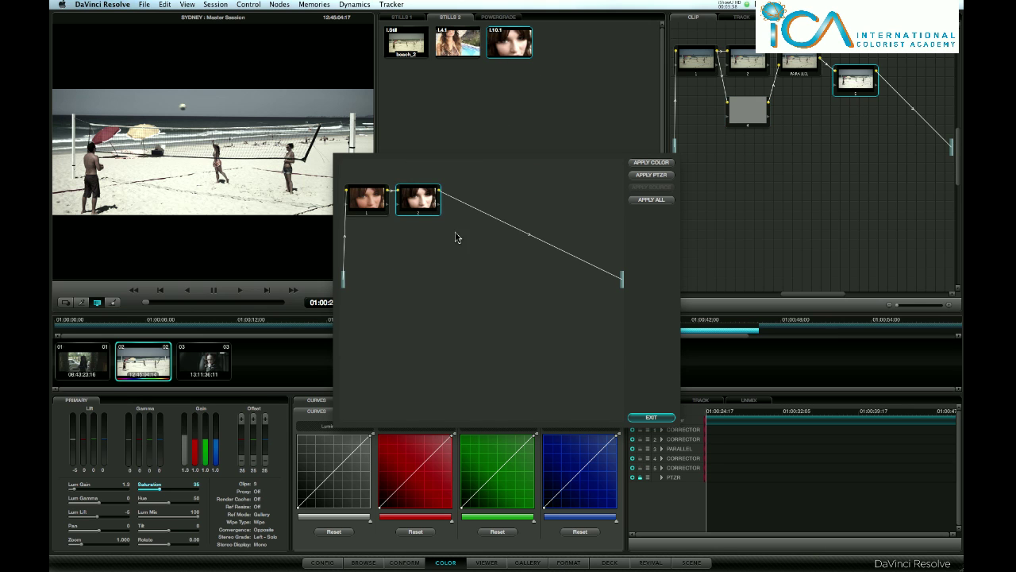
{"action": "left_click", "coordinate": [651, 417]}
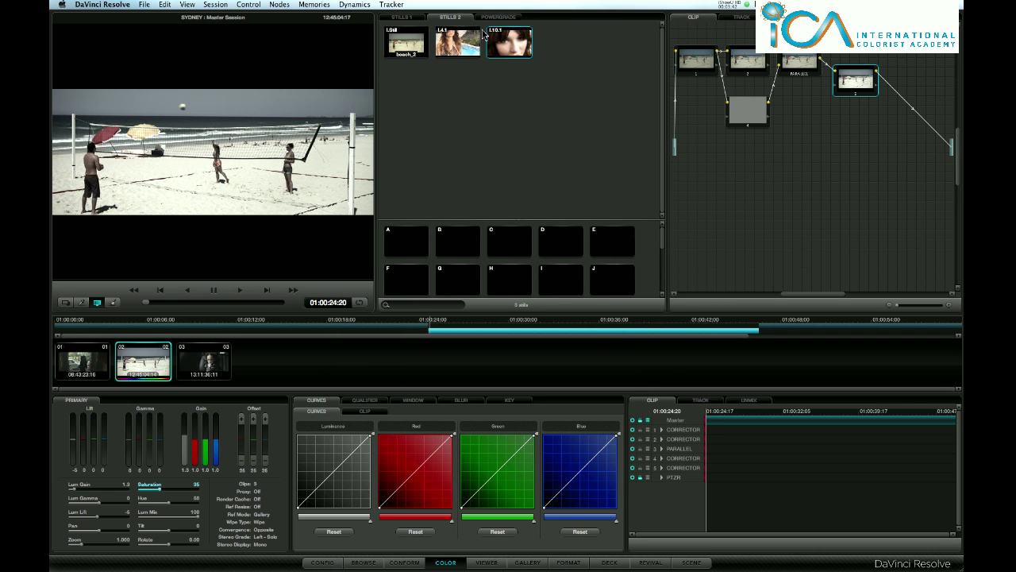
Split-screen compare the beach clip against still L4.1, then the beach_2 reference.
{"action": "left_click", "coordinate": [454, 53]}
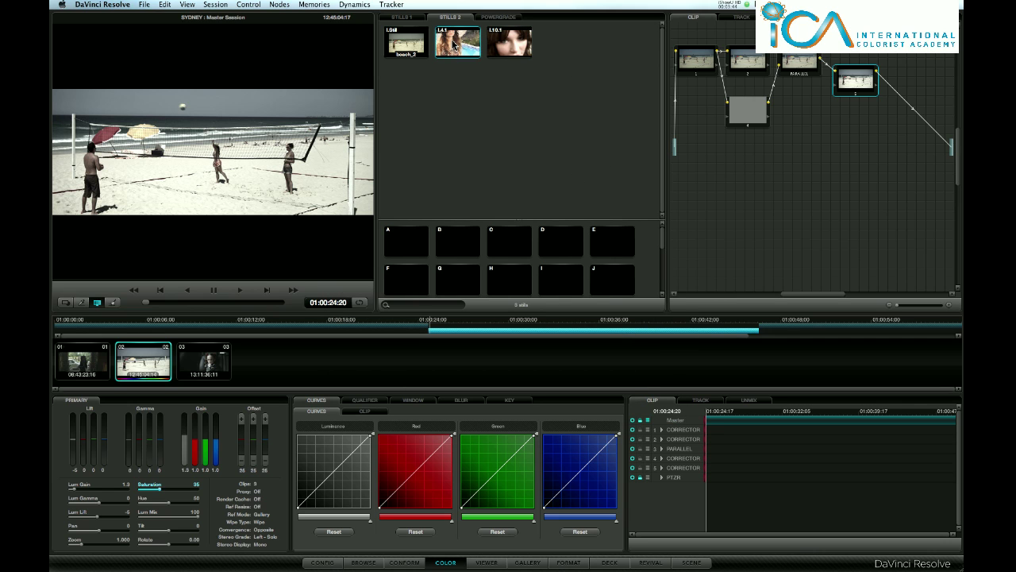
{"action": "right_click", "coordinate": [453, 45]}
{"action": "left_click", "coordinate": [470, 60]}
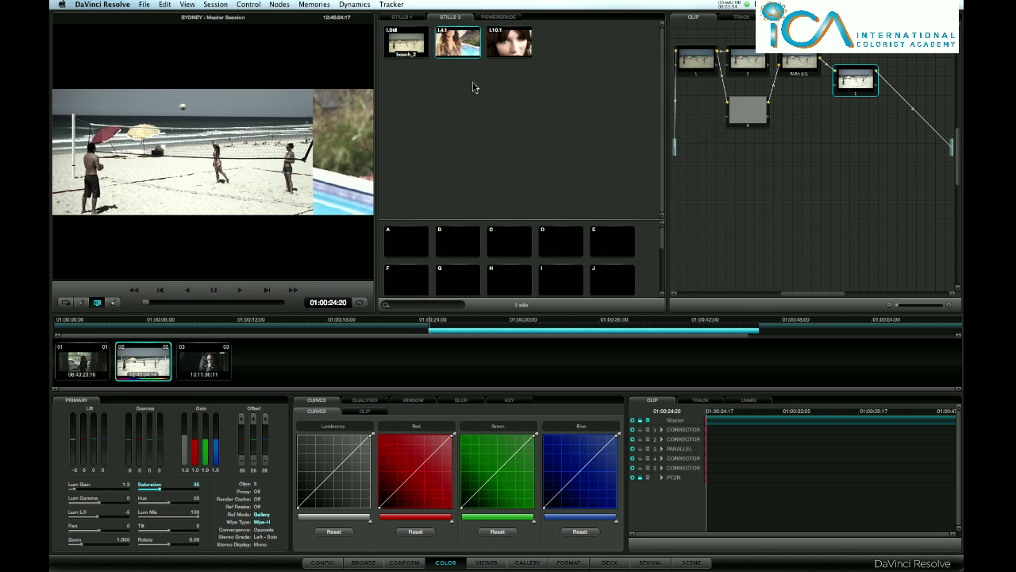
{"action": "left_click", "coordinate": [412, 48]}
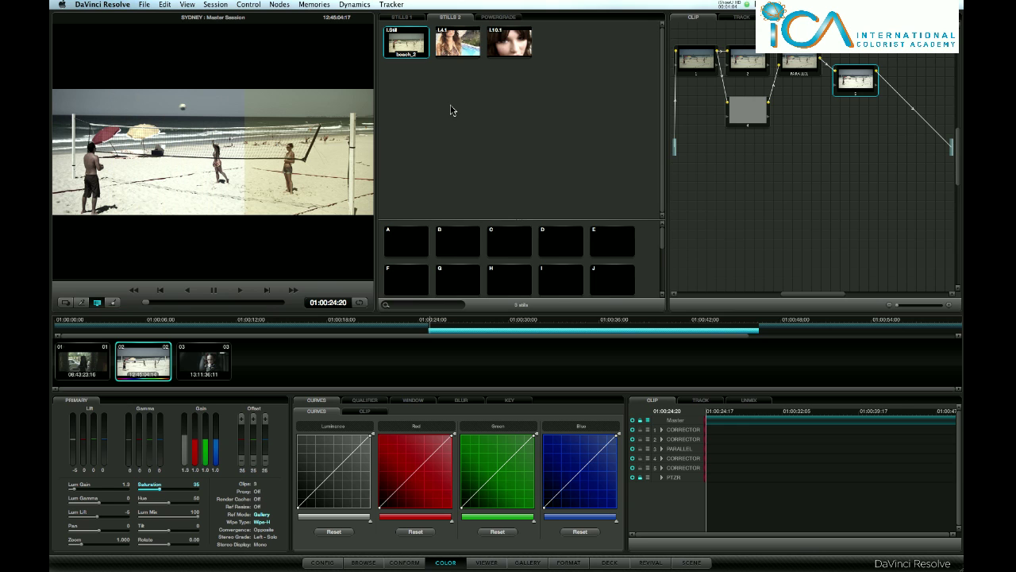
Show the Stills 1 album holding the single 2.1 beach still.
{"action": "left_click", "coordinate": [406, 17]}
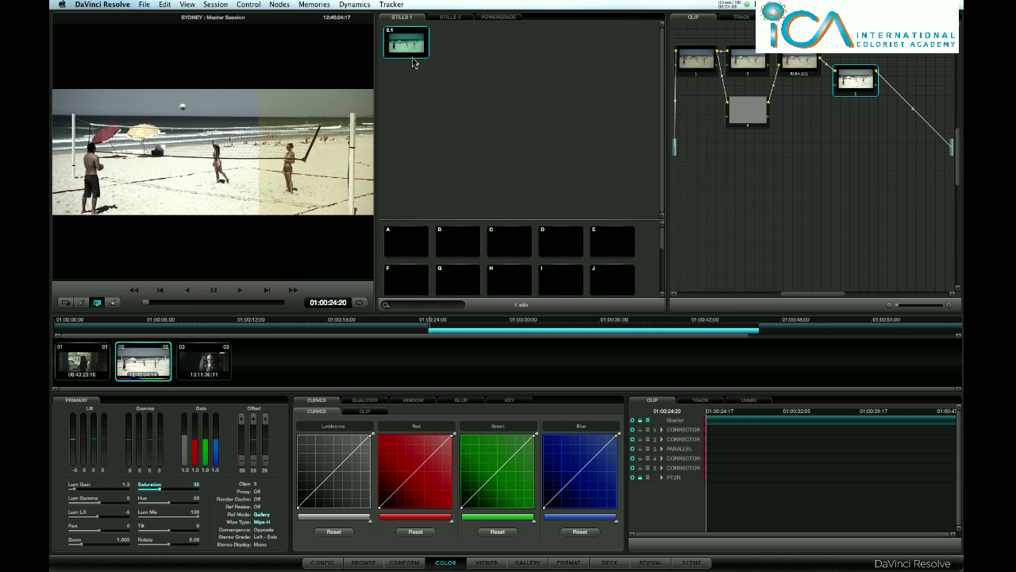